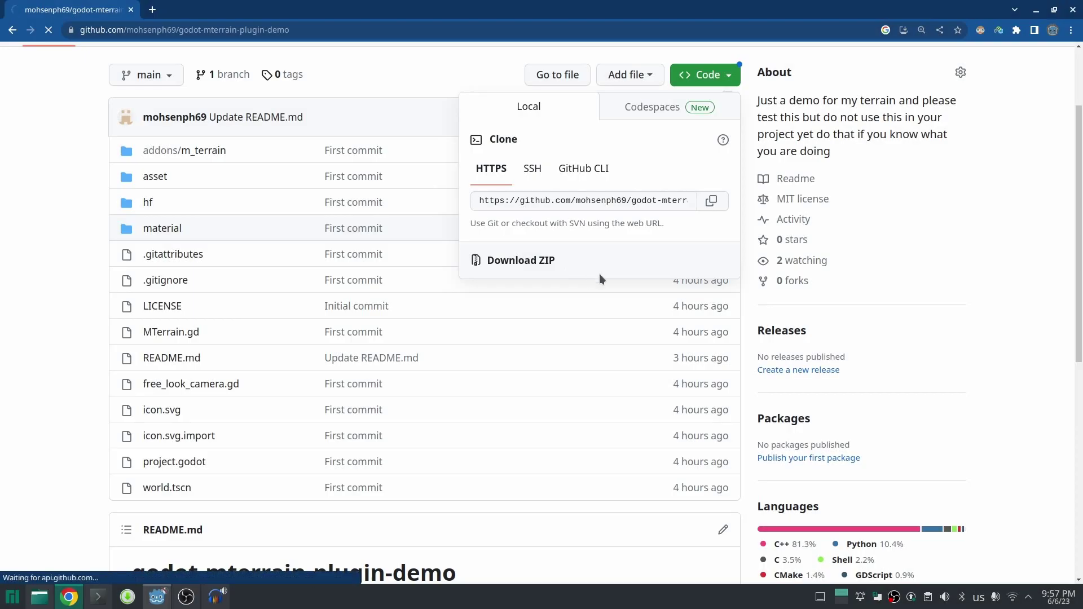
- Download the godot-mterrain-plugin-demo repository as a ZIP and dismiss the download bar
left_click(527, 260)
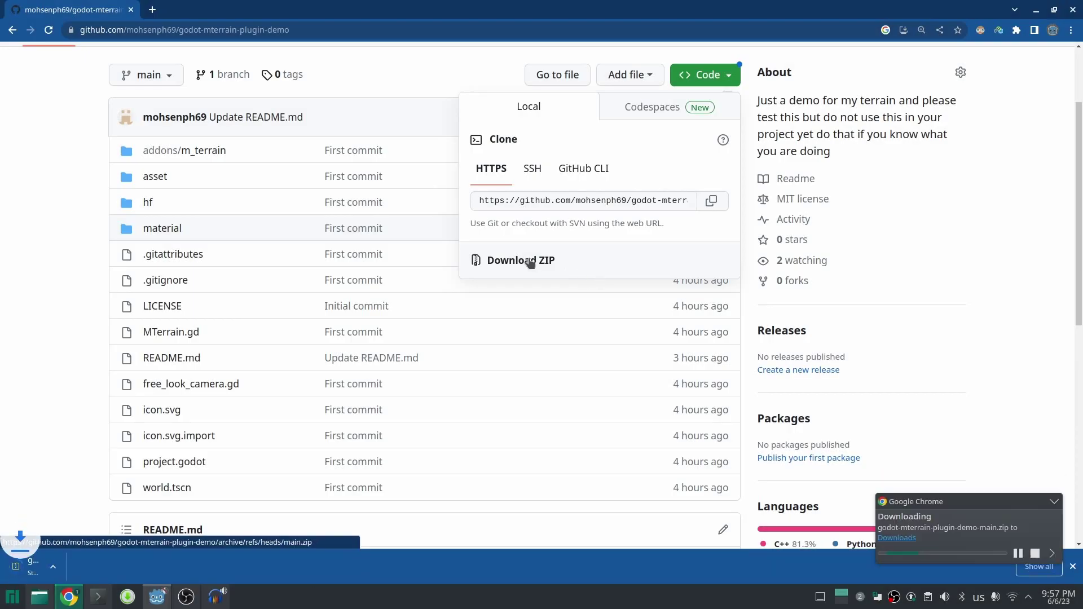
left_click(1073, 566)
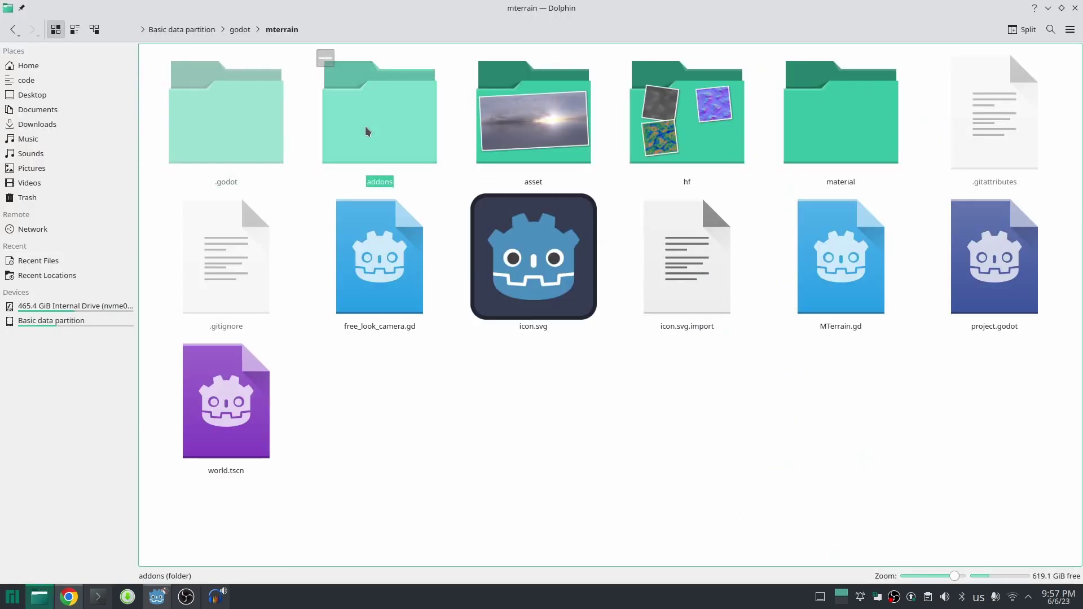
- Browse into addons/m_terrain and its gdextension sources, then return to the gdextension folder
double_click(366, 129)
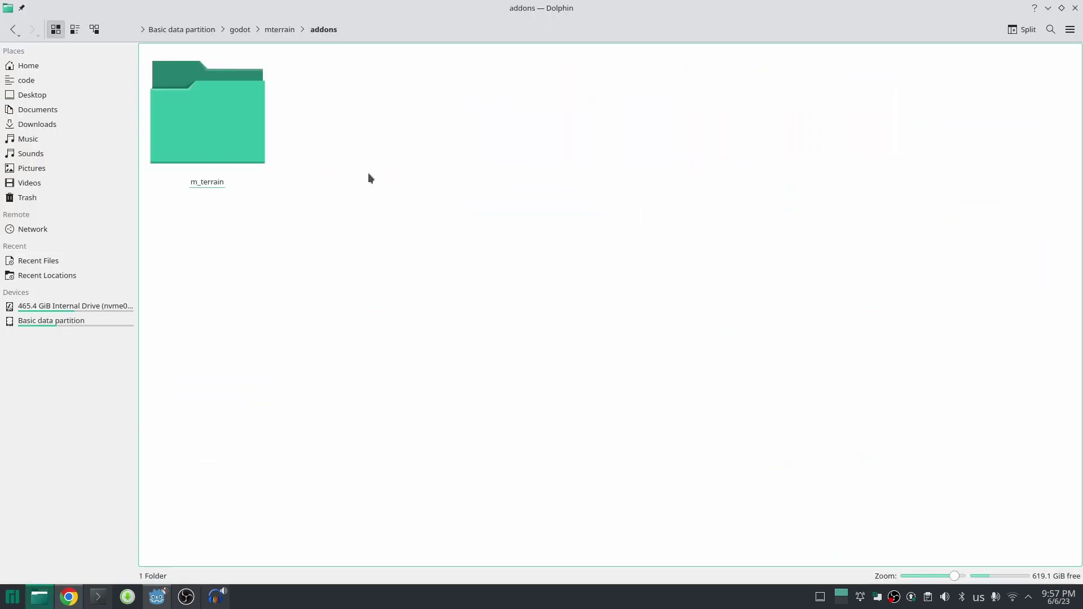
double_click(239, 160)
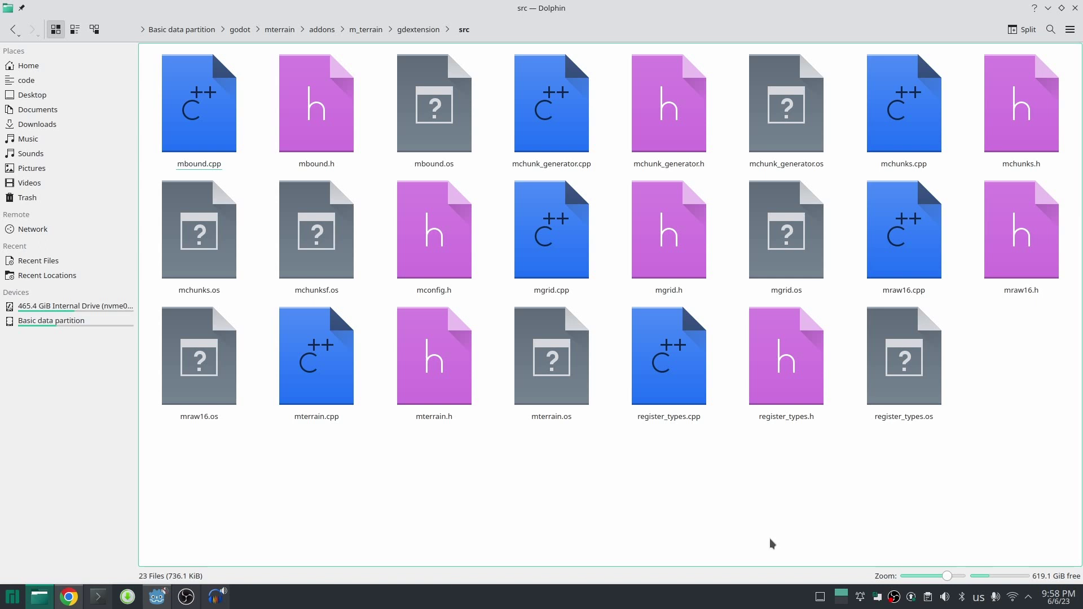
key("BackSpace")
- Open a terminal in the gdextension folder with the scons Windows build command ready
right_click(509, 307)
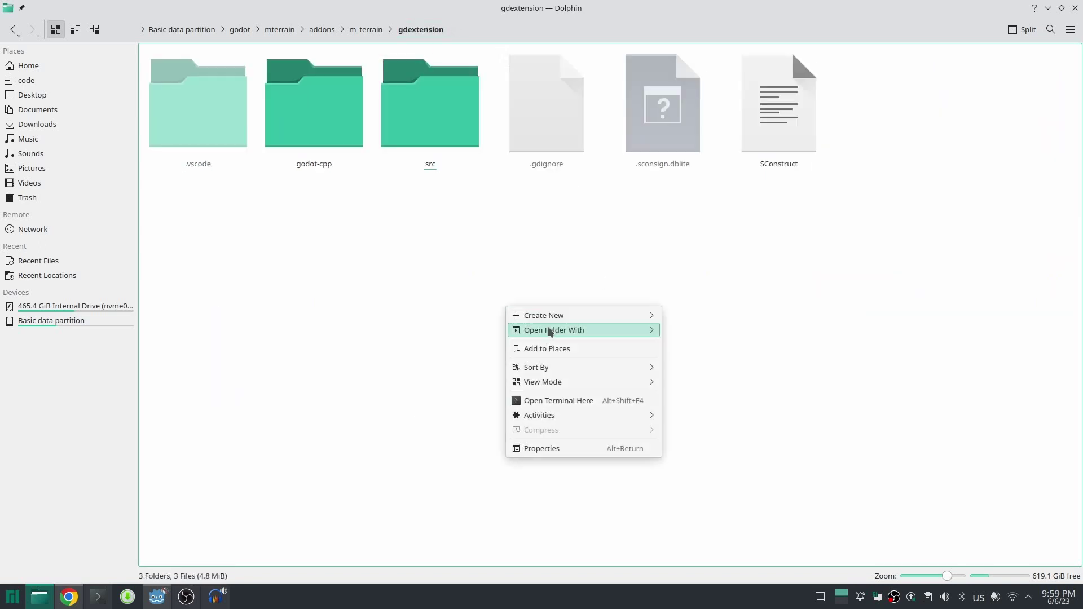
left_click(558, 400)
type("sco")
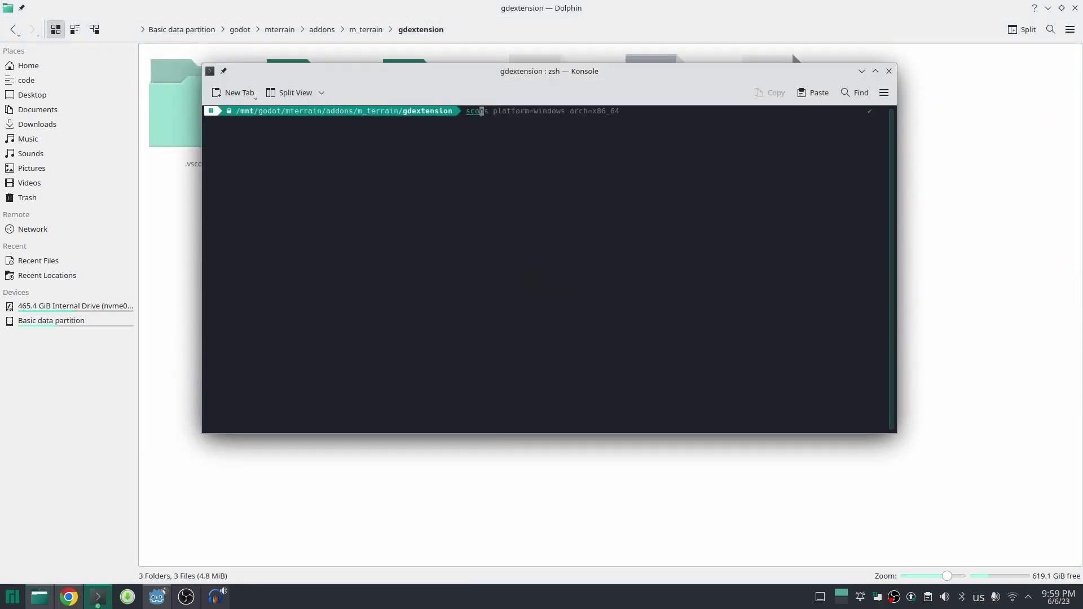
type("ns")
key("Right")
- Show the compiled libraries in m_terrain's libs folder, then bring up the Godot editor
left_click(909, 83)
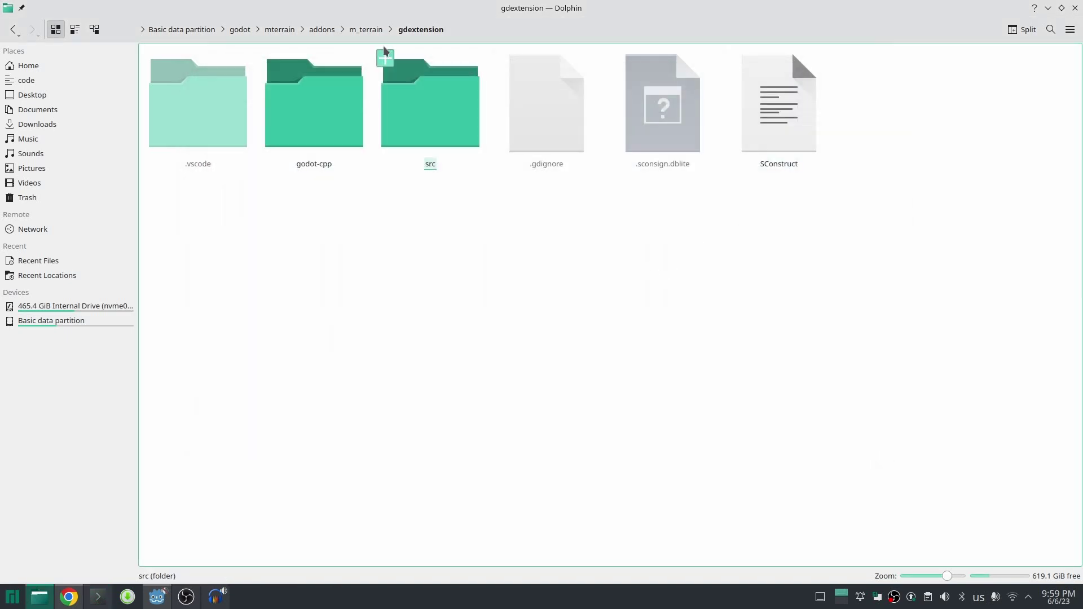
left_click(365, 29)
double_click(551, 157)
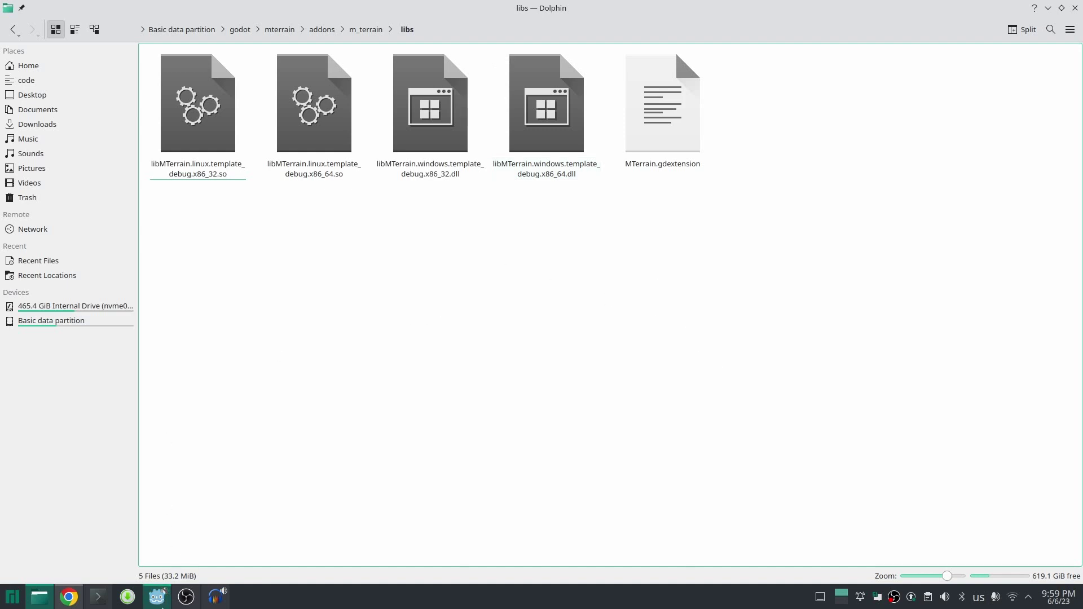
left_click(156, 597)
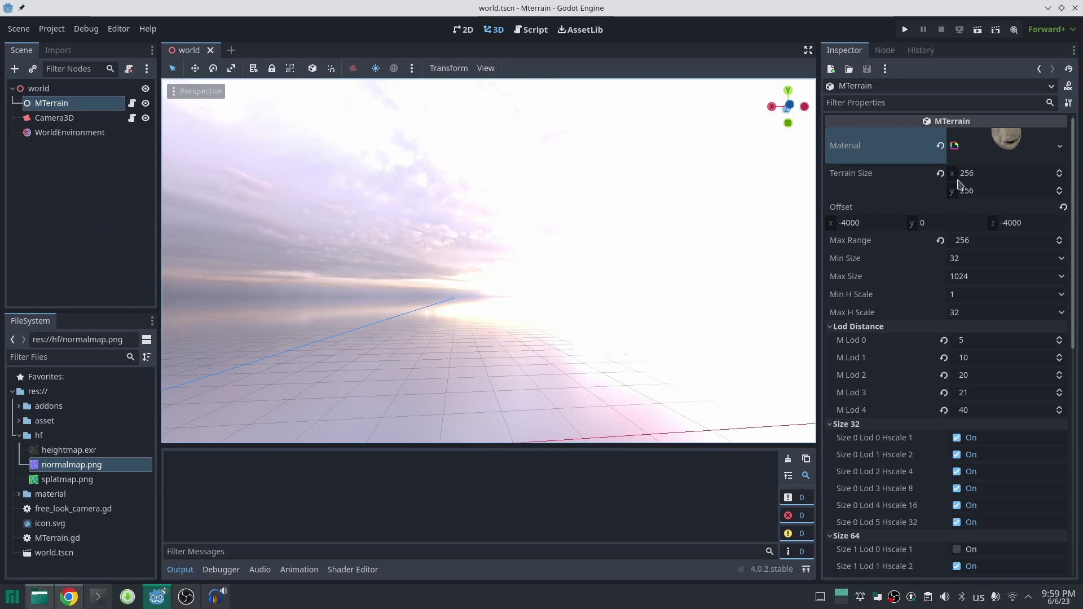
- Check the terrain material, the world root and world.tscn, then the MTerrain and Camera3D properties
left_click(1015, 140)
left_click(1015, 140)
left_click(50, 90)
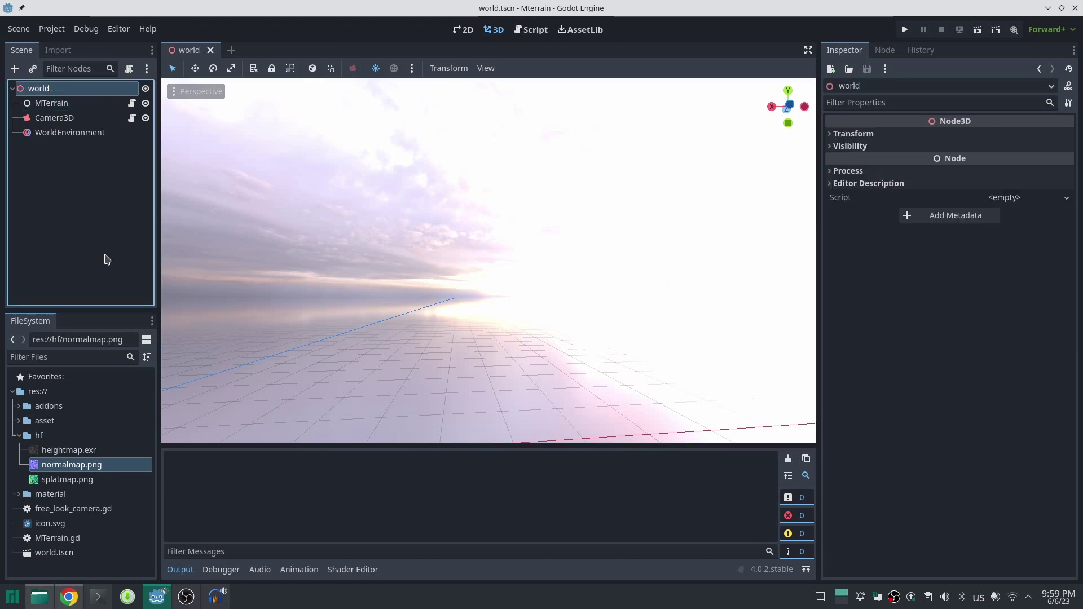
left_click(42, 554)
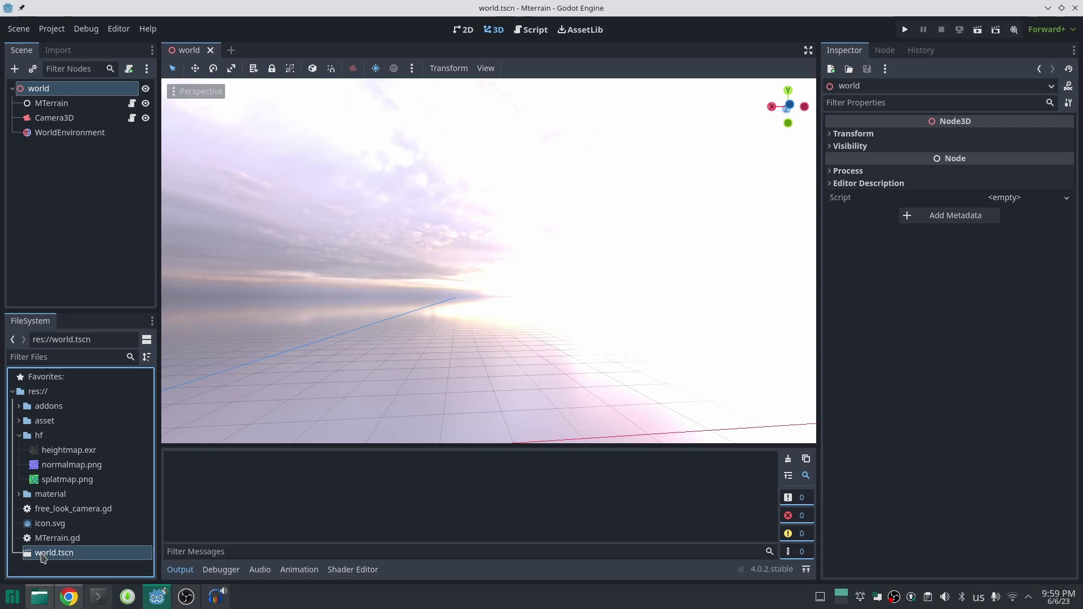
left_click(40, 90)
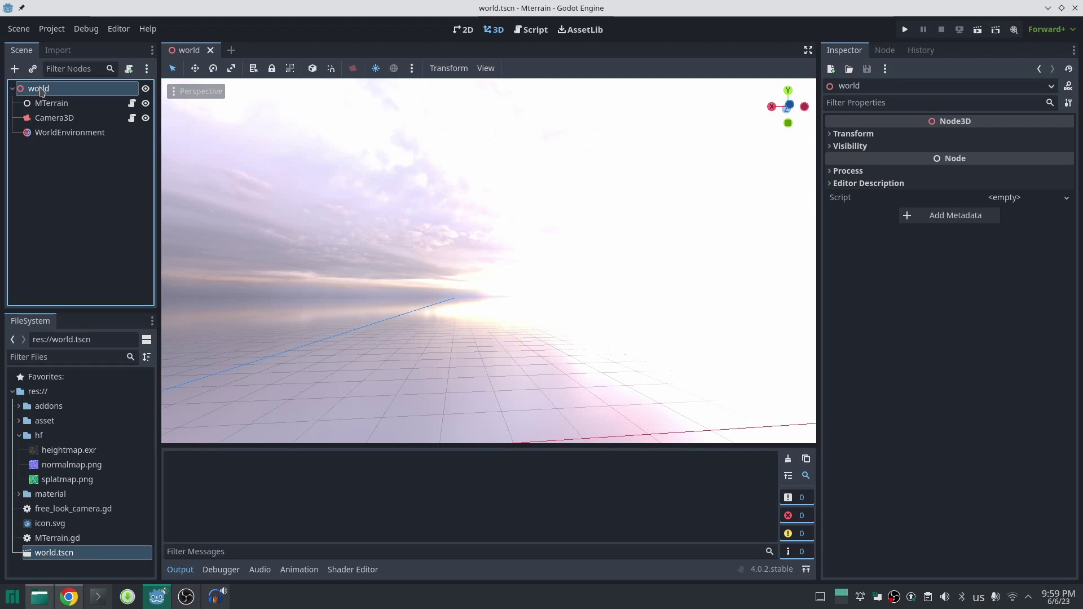
left_click(59, 104)
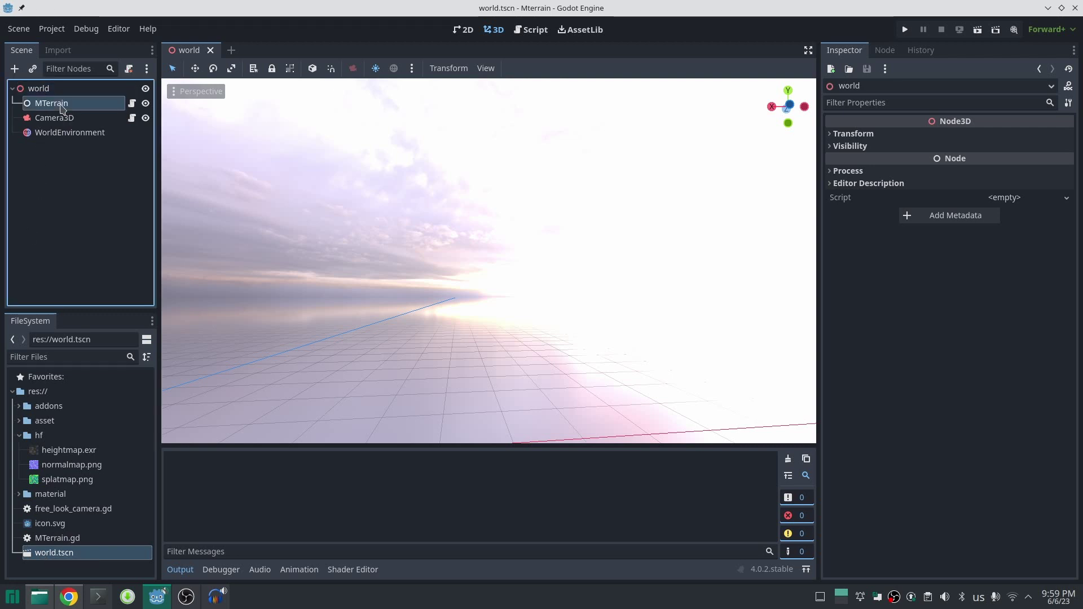
left_click(64, 120)
- Select the WorldEnvironment node to display its environment settings
left_click(72, 133)
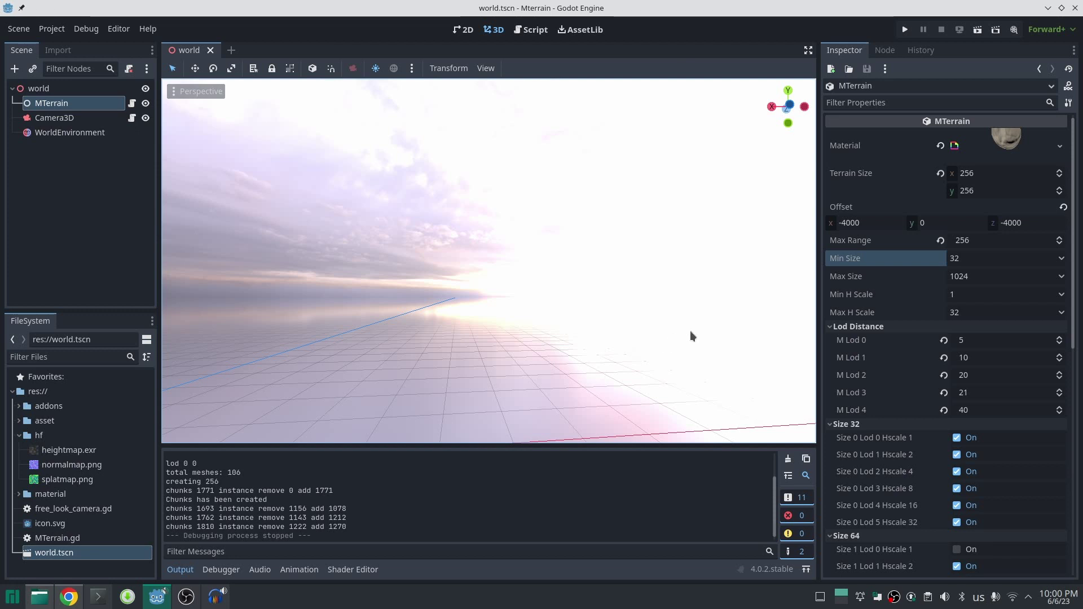
left_click(878, 277)
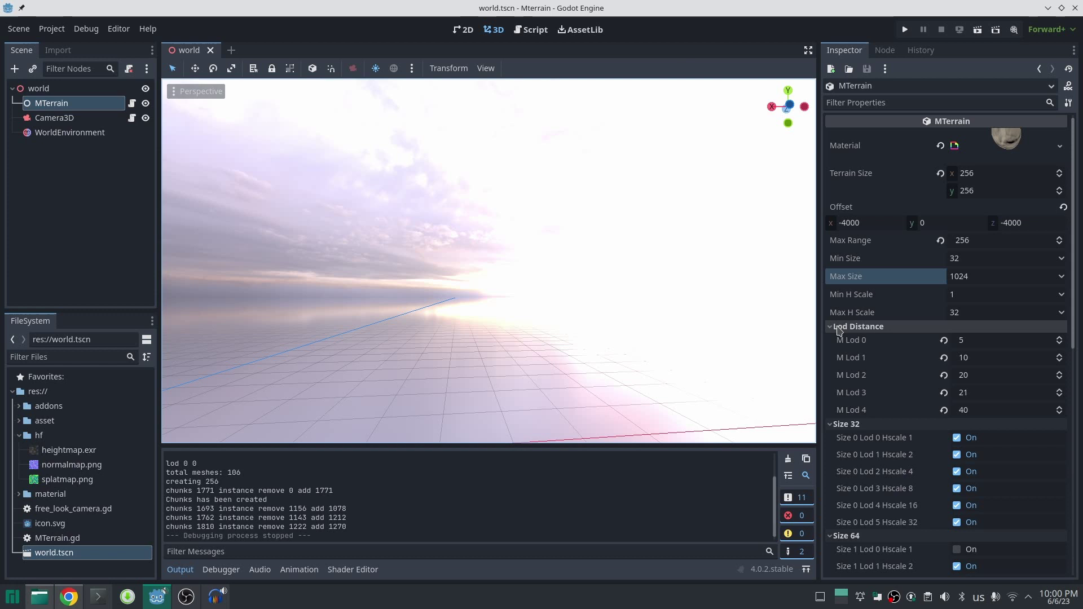
left_click(880, 297)
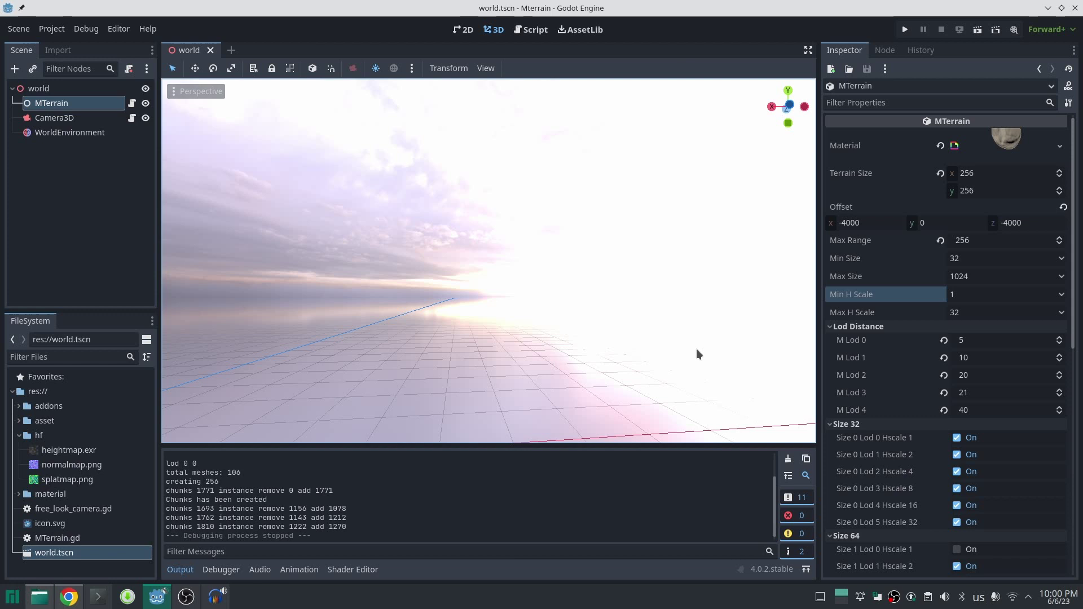
left_click(901, 313)
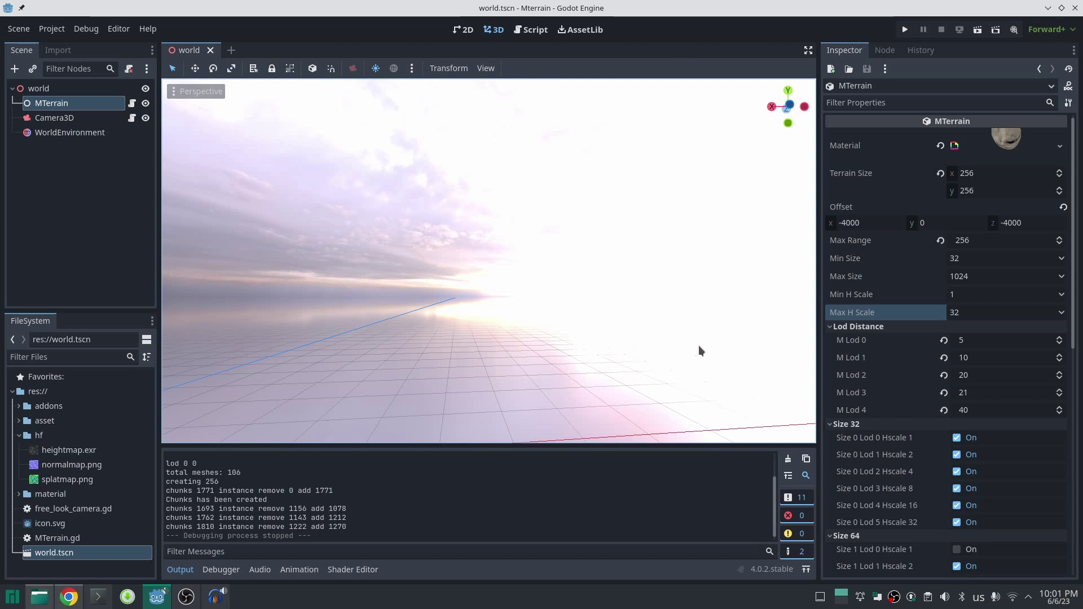
left_click(930, 326)
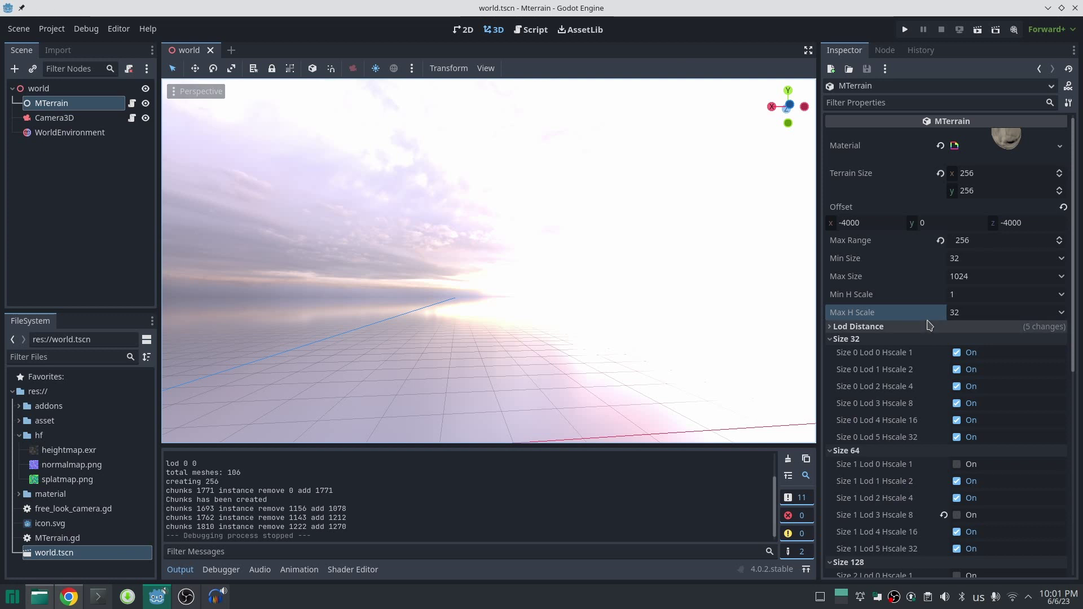
left_click(929, 326)
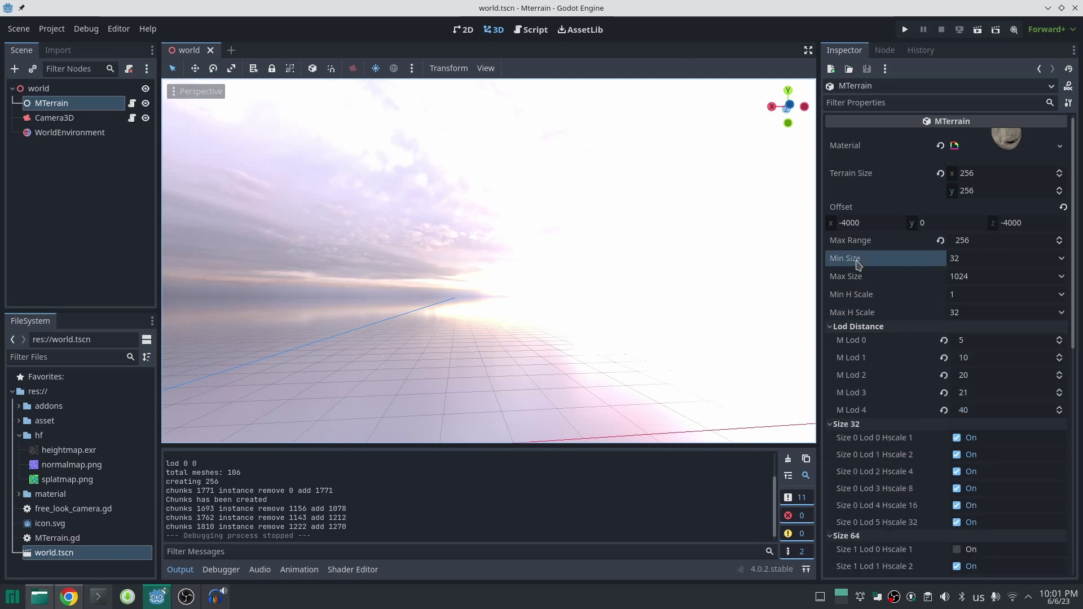
left_click(854, 311)
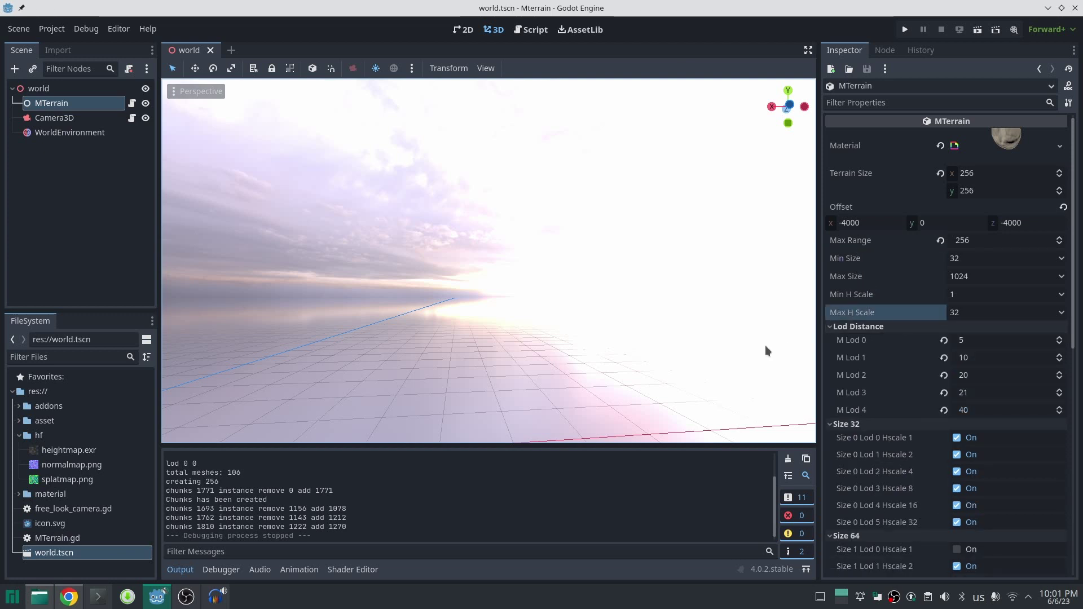
left_click(957, 311)
left_click(958, 313)
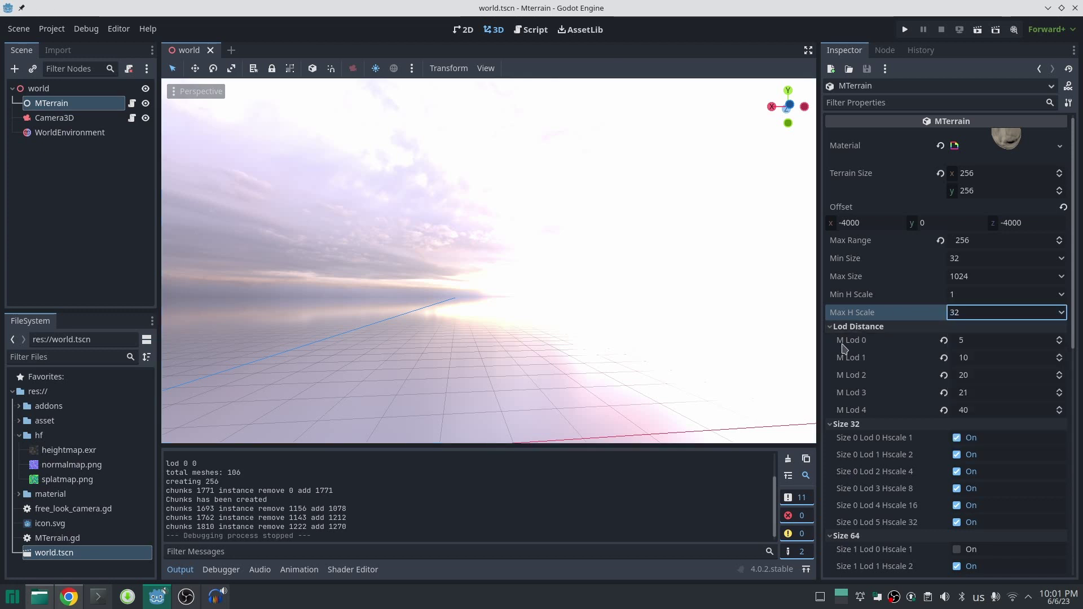
left_click(852, 341)
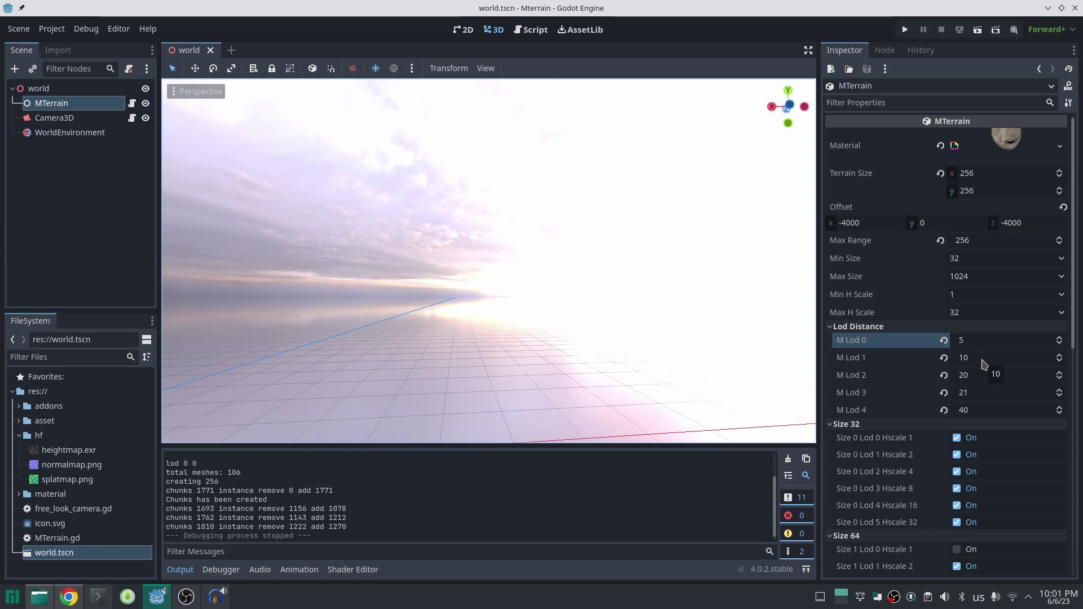
scroll(898, 435, "down", 5)
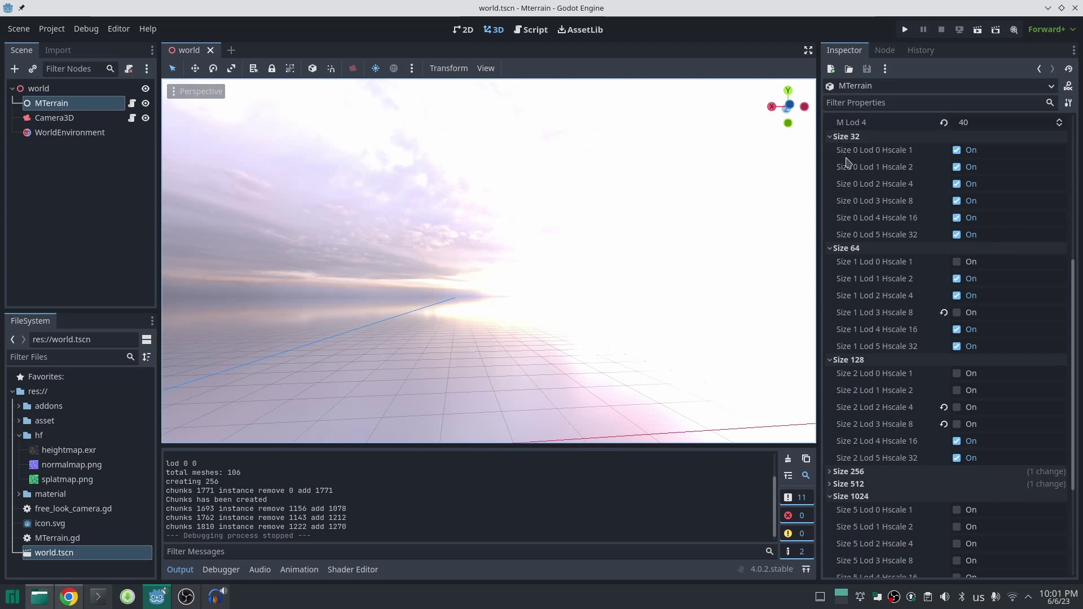
- Toggle Size 5 Lod 0 Hscale 1 on and off, then point out Size 5 Lod 5 Hscale 32
scroll(885, 327, "down", 3)
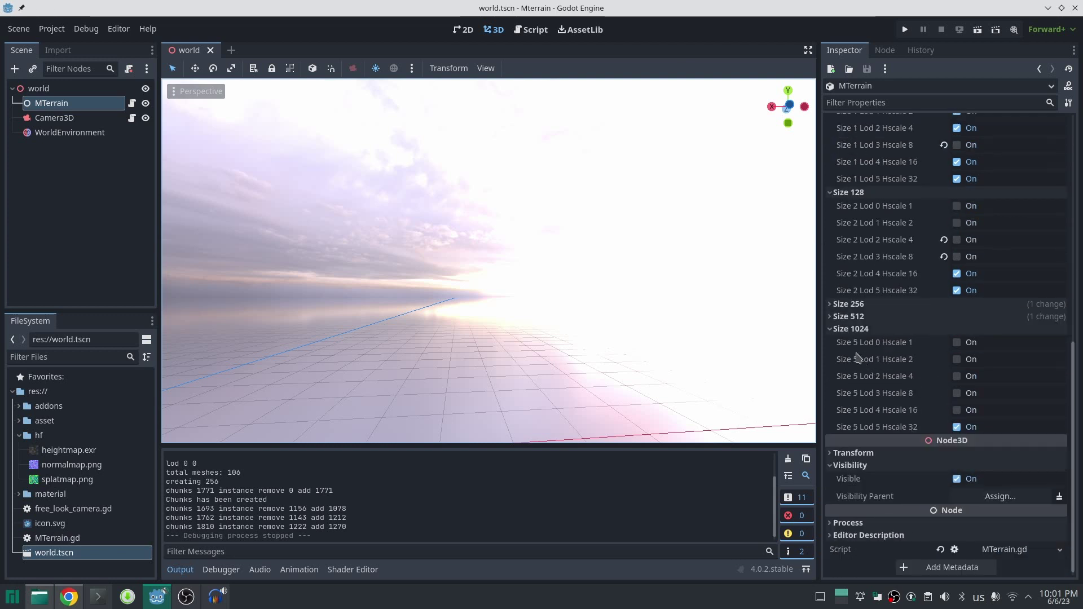
left_click(958, 345)
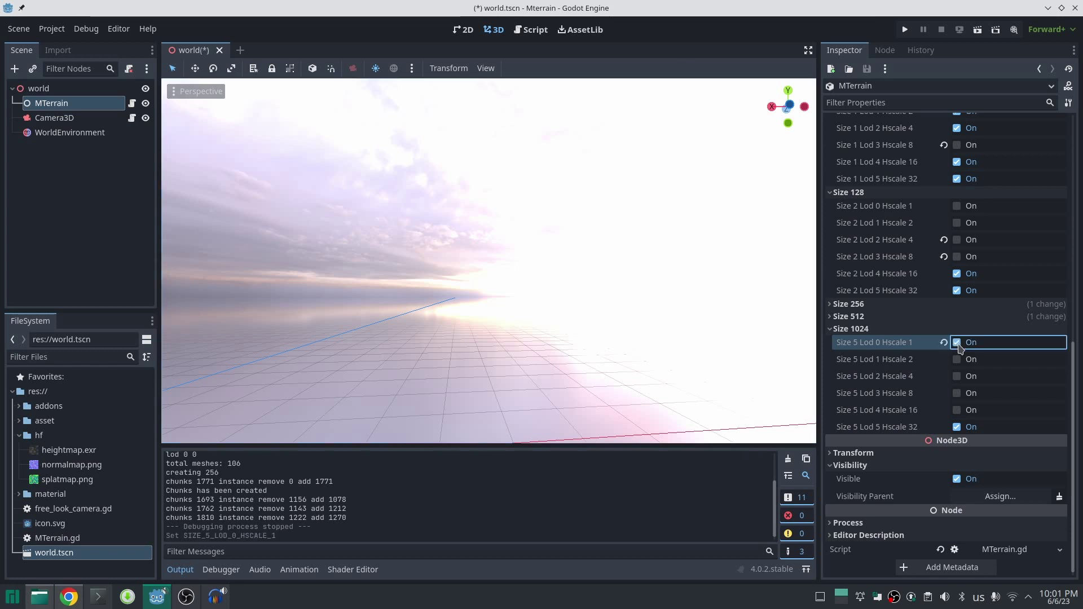
left_click(958, 345)
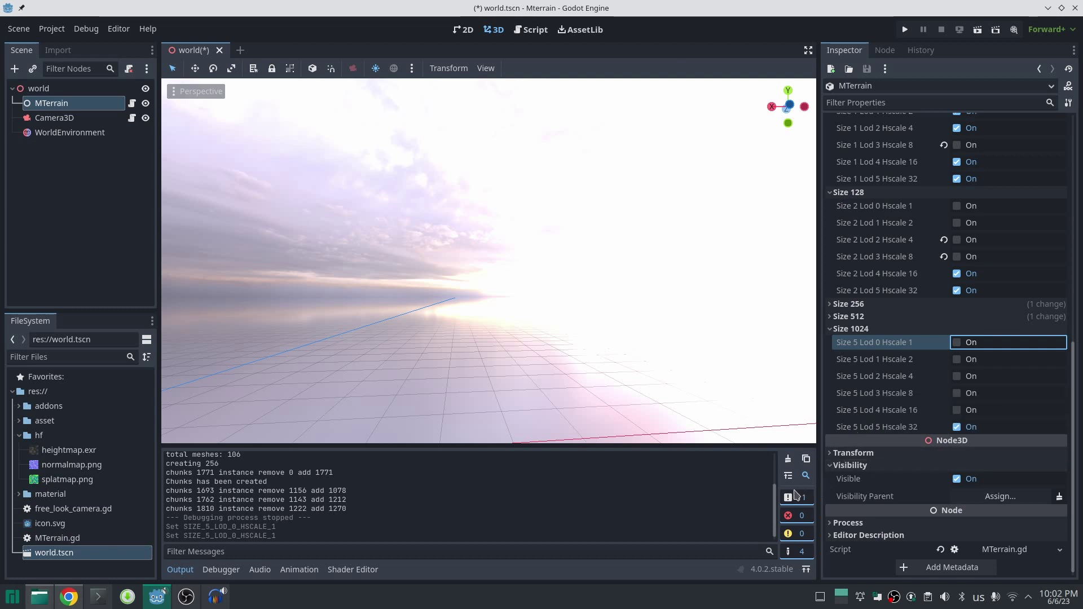
left_click(699, 519)
left_click(850, 430)
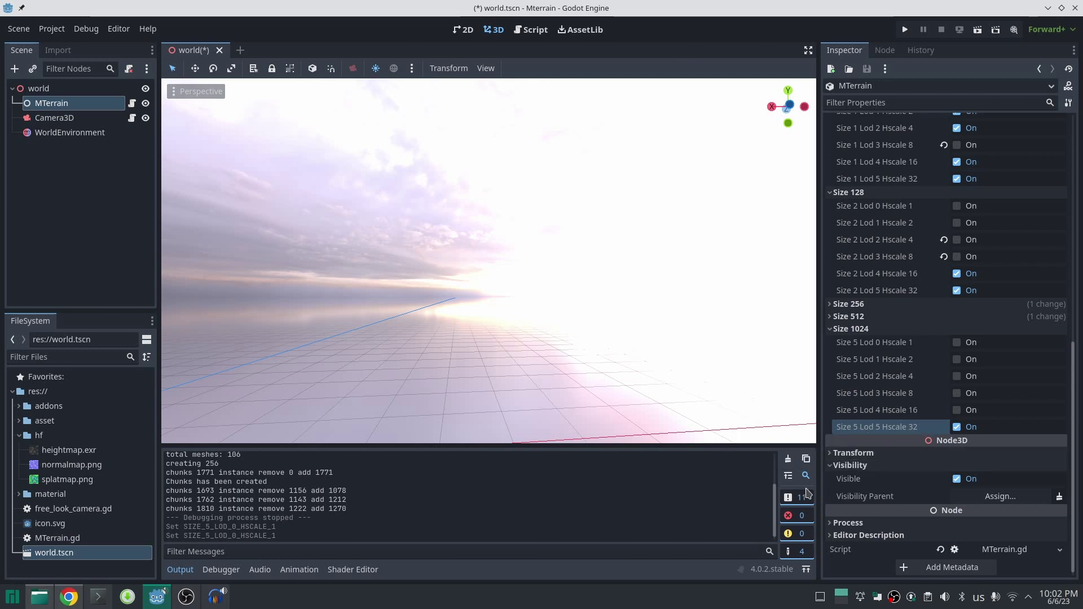
- Set Max Size to 64 and Max H Scale to 2, then undo both back to 1024 and 32
scroll(917, 379, "up", 10)
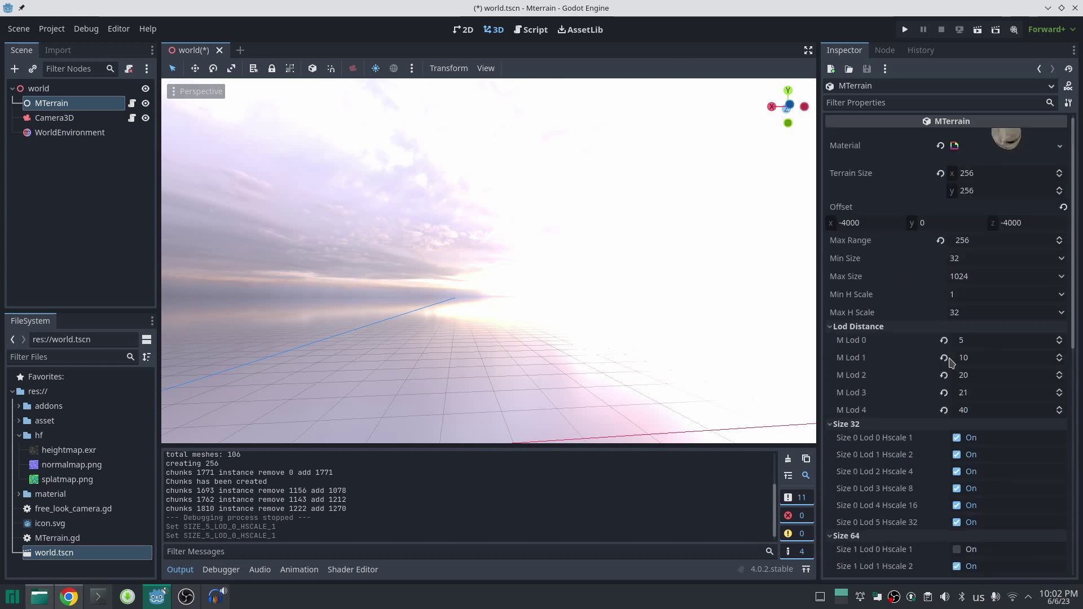
left_click(976, 277)
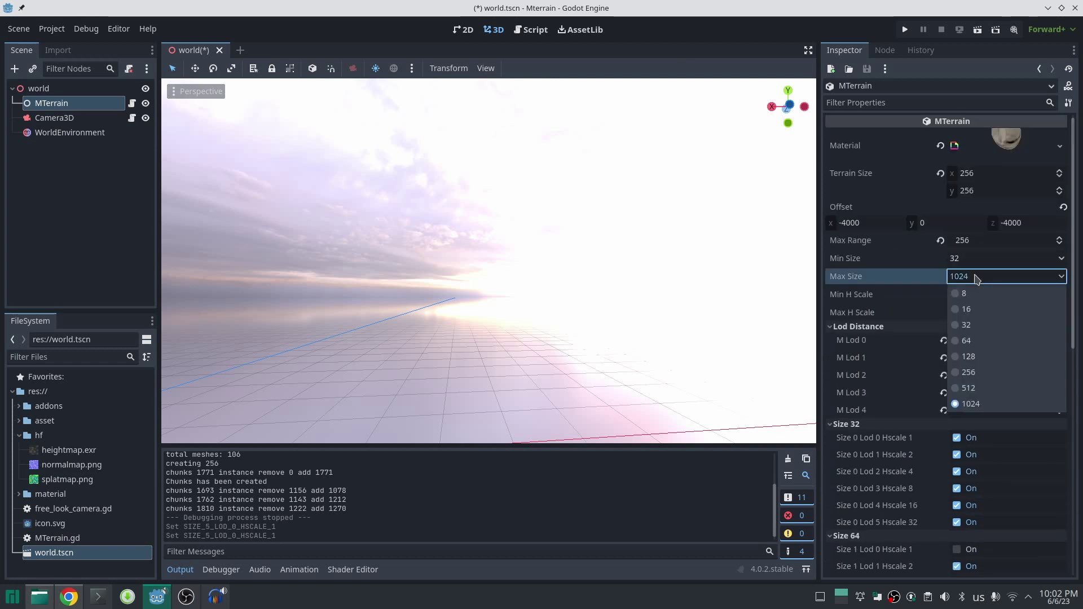
left_click(977, 341)
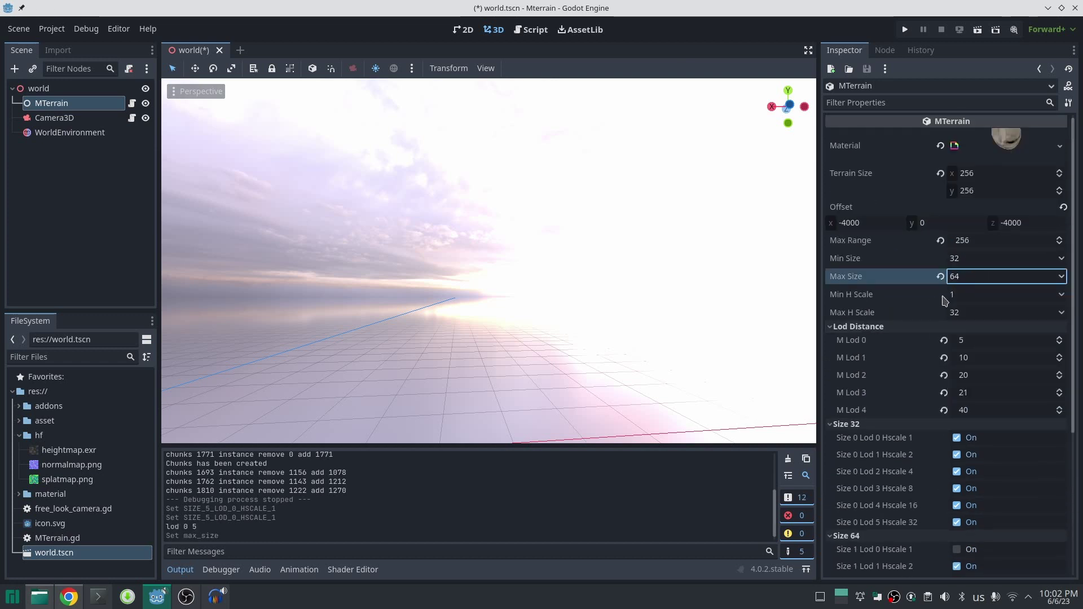
left_click(959, 312)
left_click(975, 377)
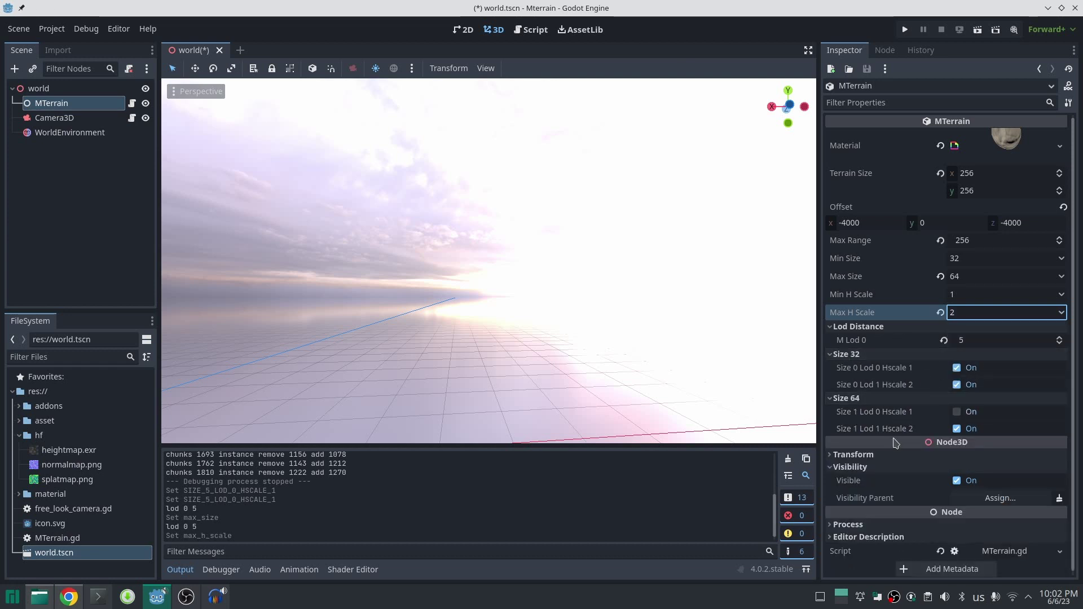
key("ctrl+z")
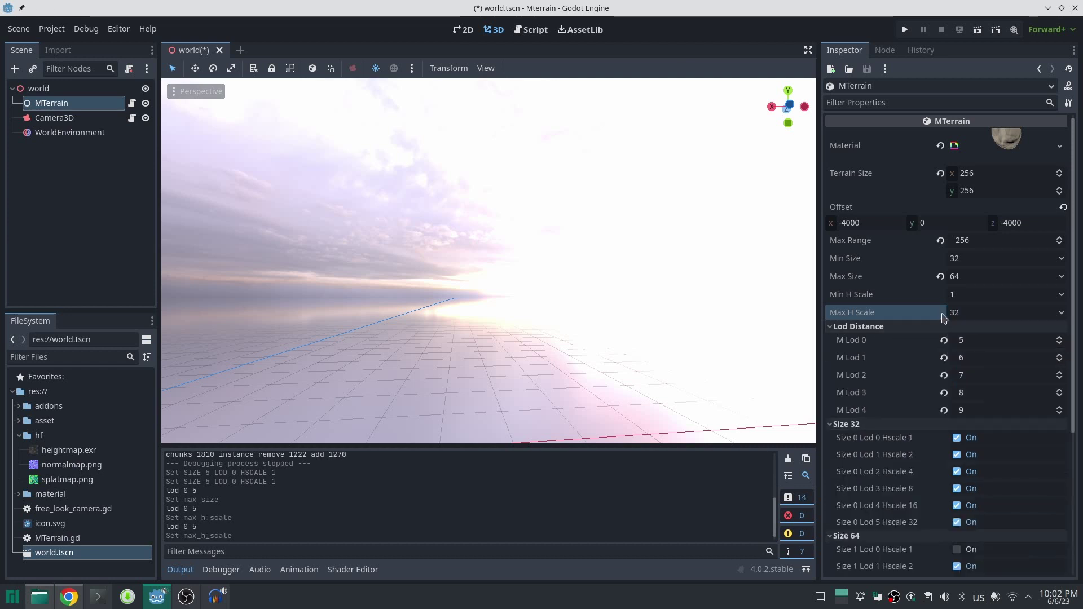
key("ctrl+z")
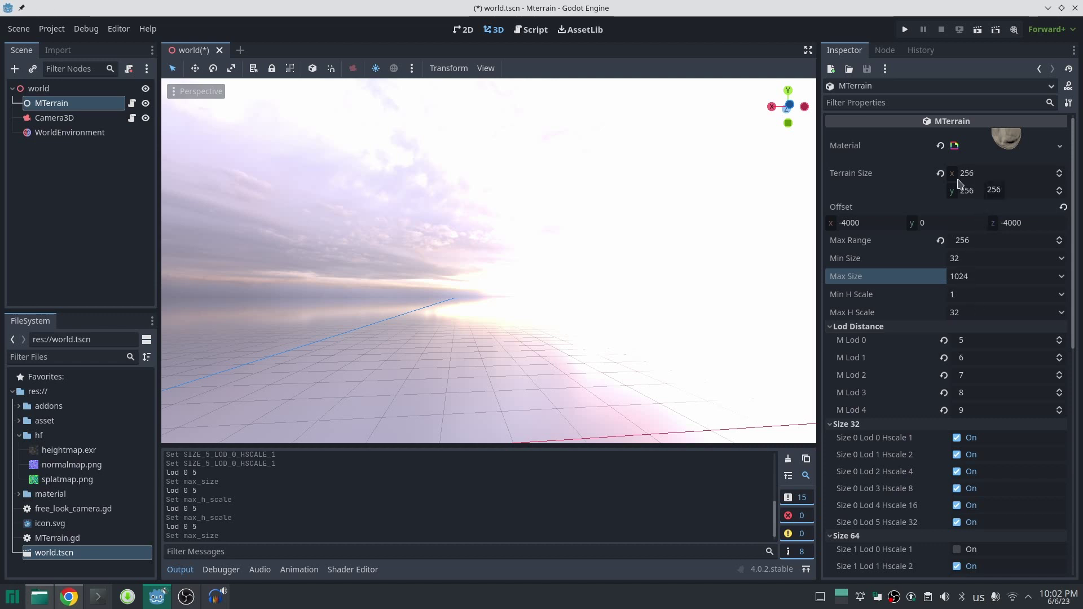
left_click(850, 177)
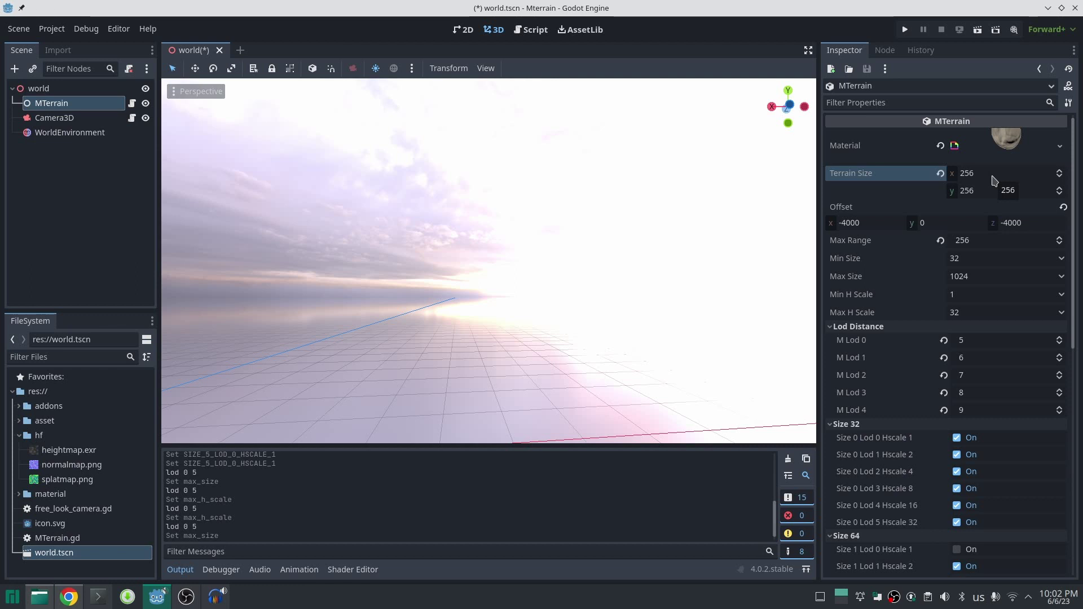
left_click(880, 243)
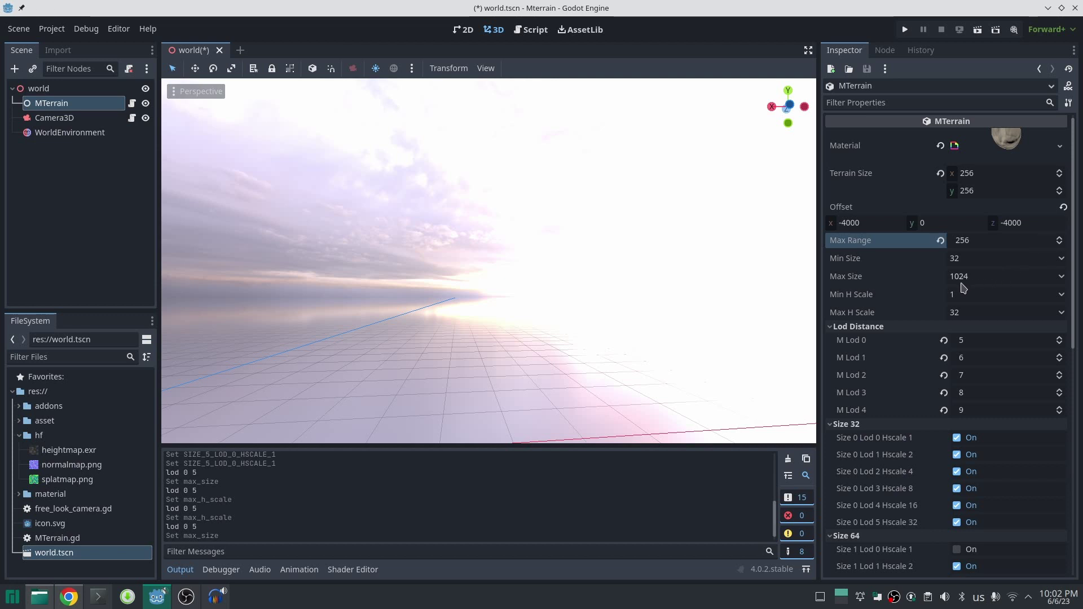
left_click(844, 209)
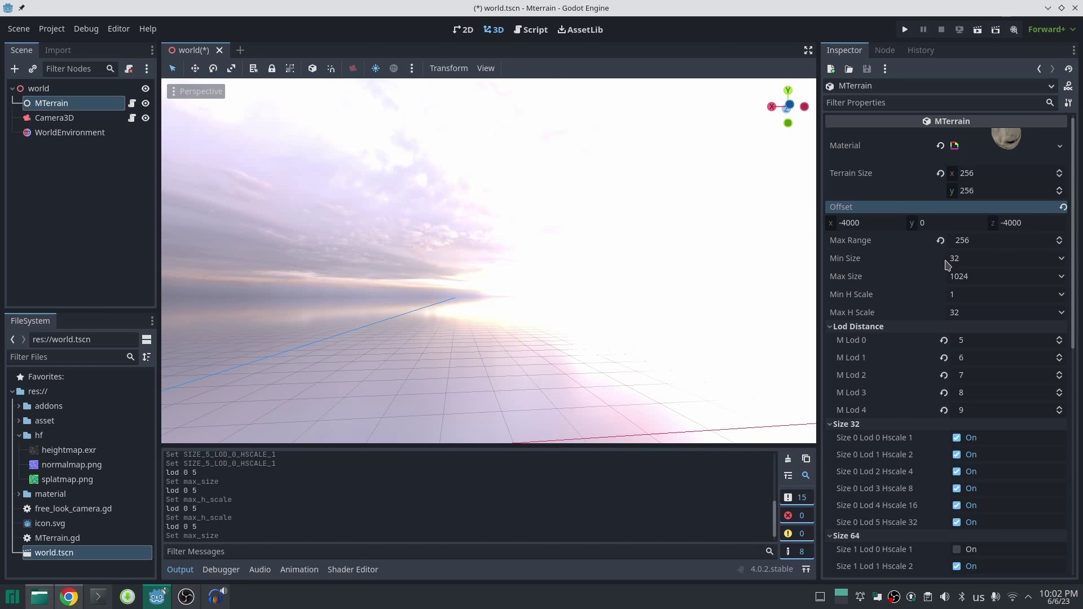
- Run the project, fly forward over the terrain, close the debug window and select the last chunks log line
key("F5")
key("w")
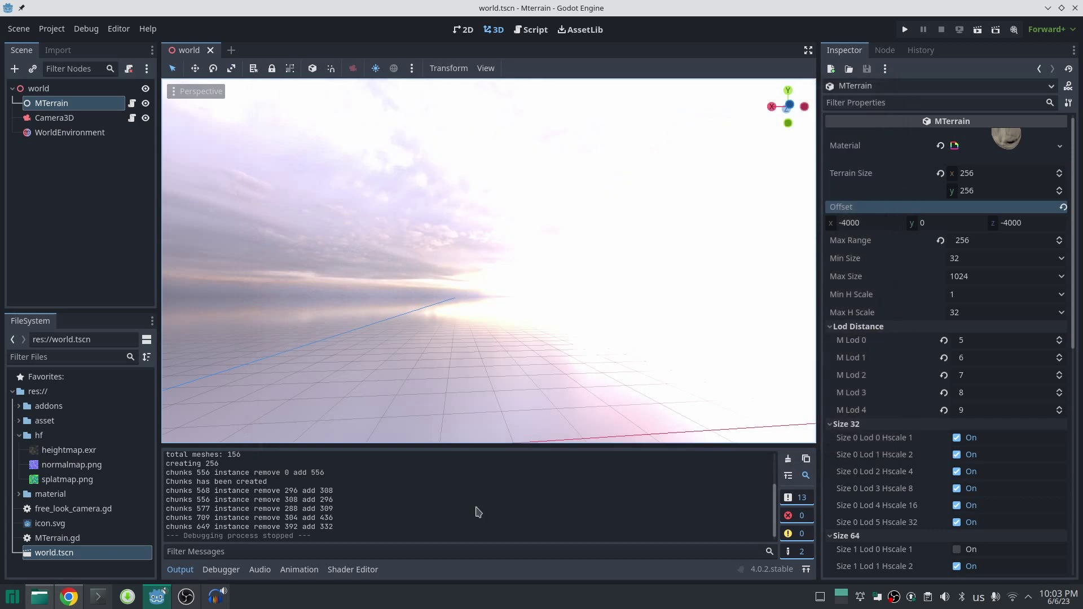
left_click(894, 82)
left_click_drag(334, 526, 165, 526)
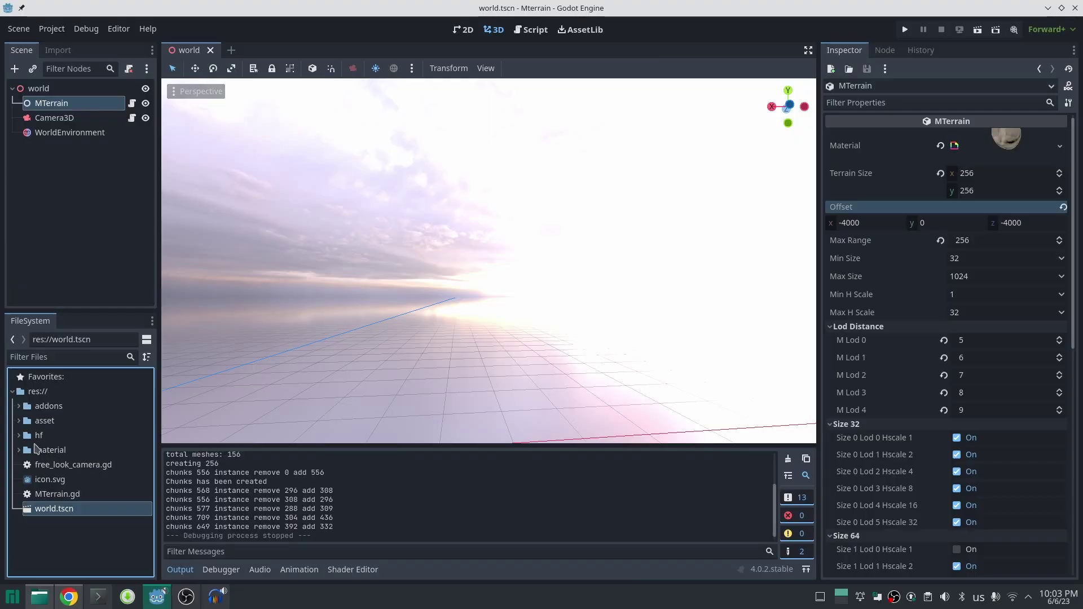
- View the 8193×8193 heightmap.exr from the hf folder in the Inspector, then run the current scene
left_click(19, 436)
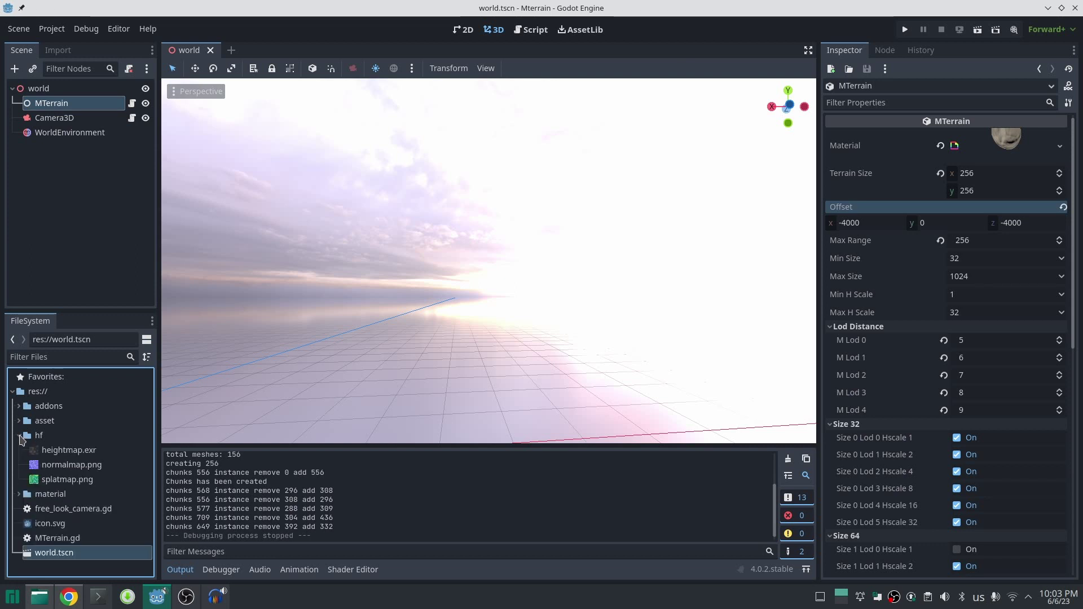
left_click(47, 451)
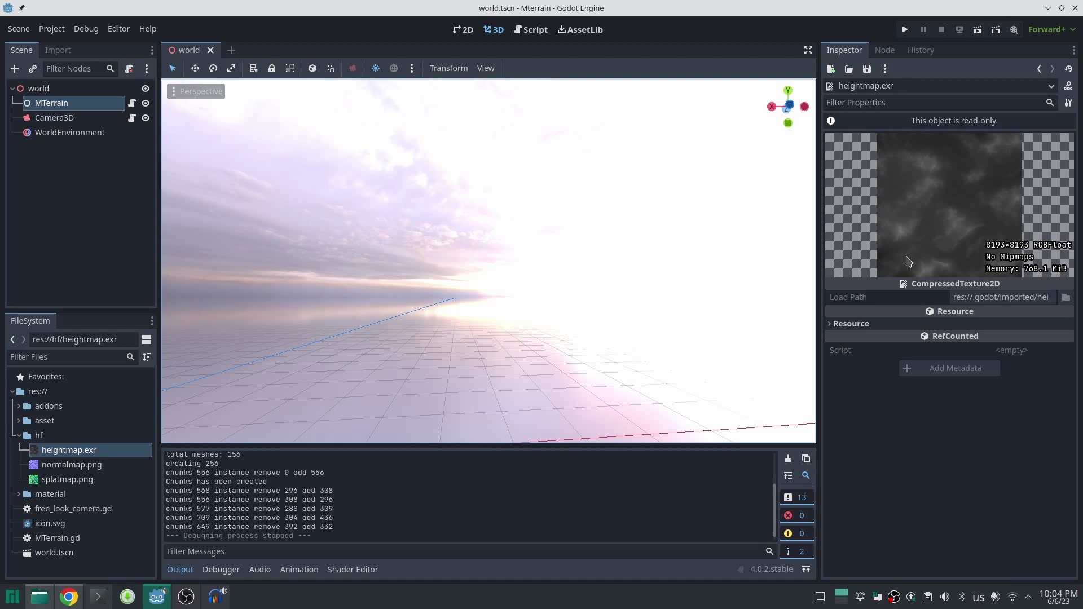
left_click(977, 31)
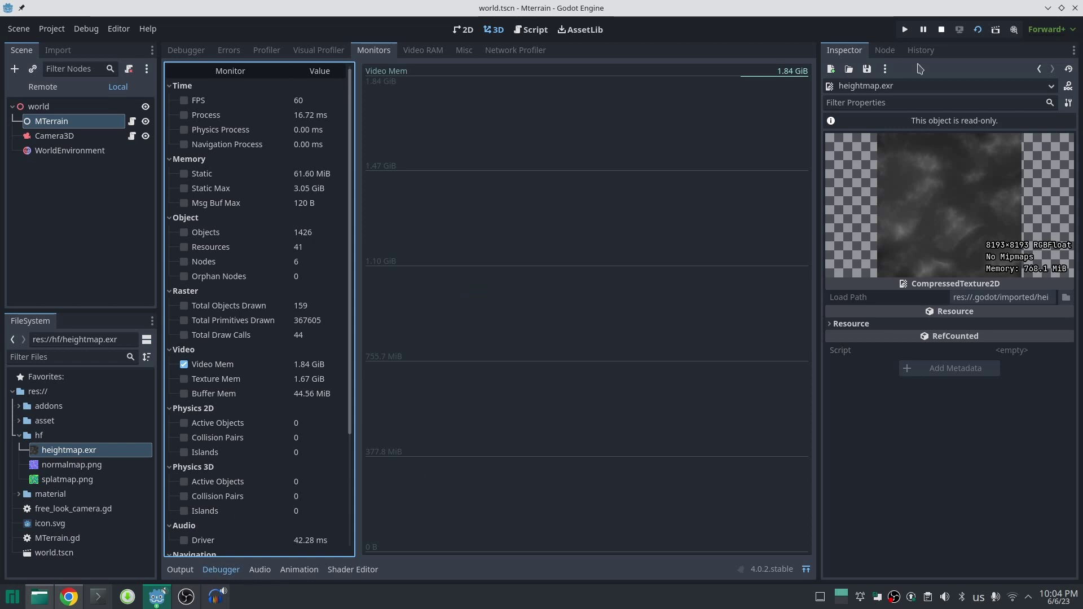
- Focus the Mterrain (DEBUG) window and fly the camera down and across the mountains
left_click(156, 599)
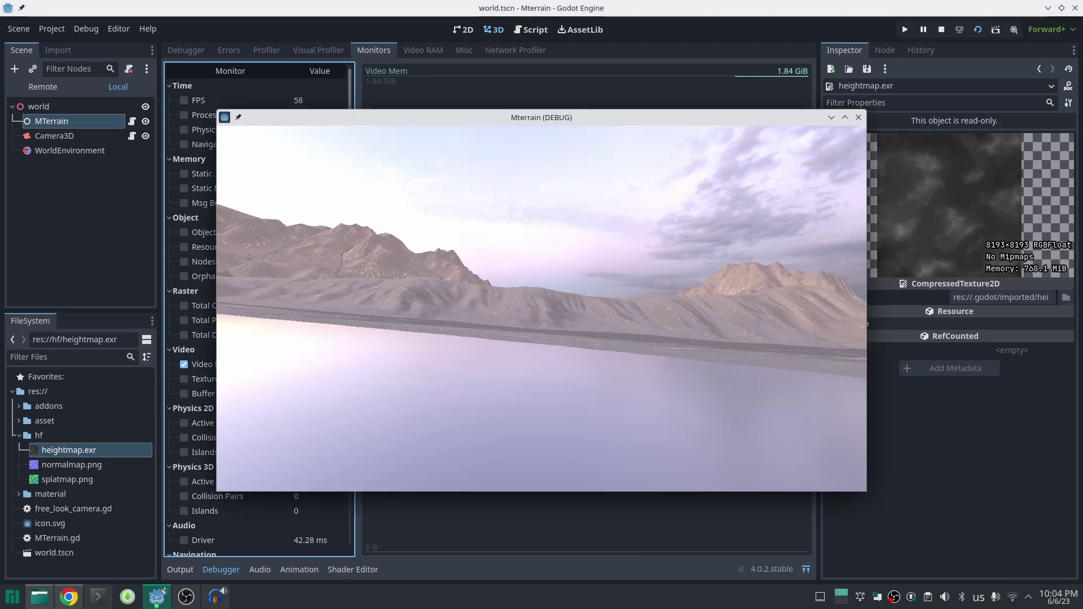
key("w")
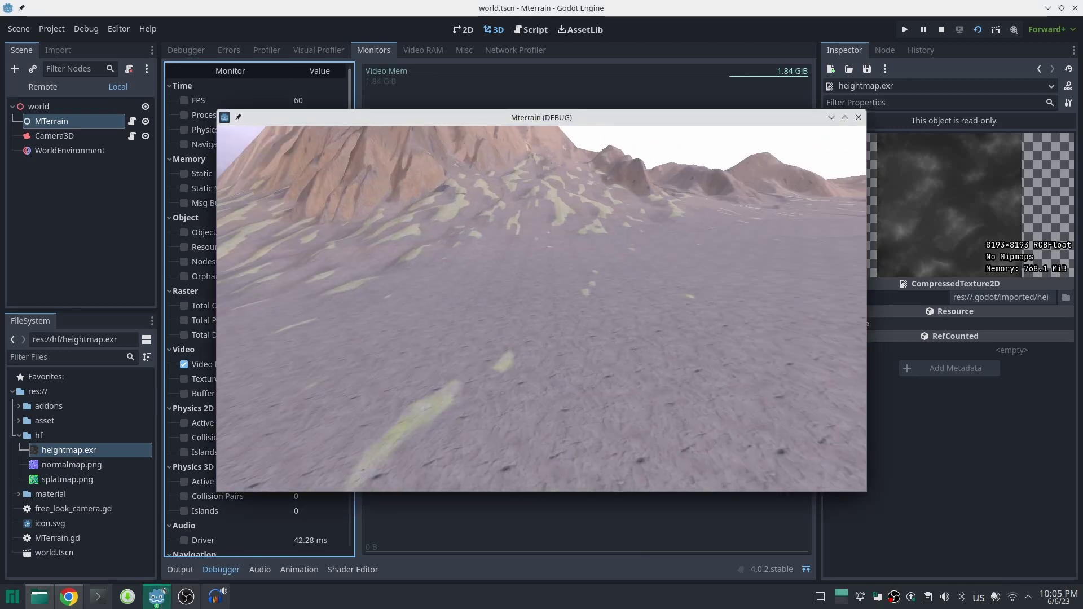
key("w")
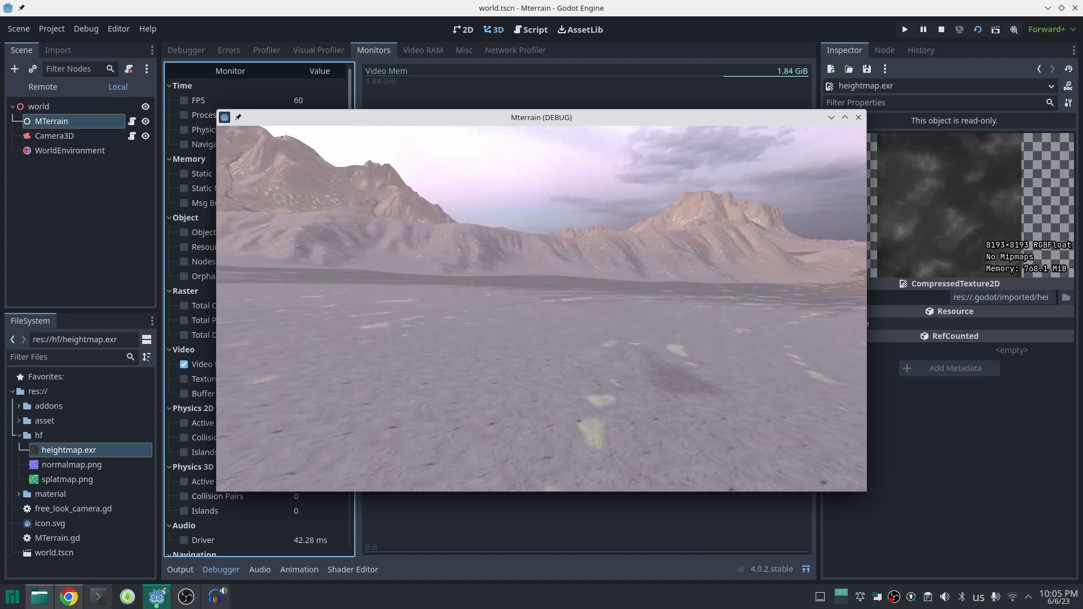